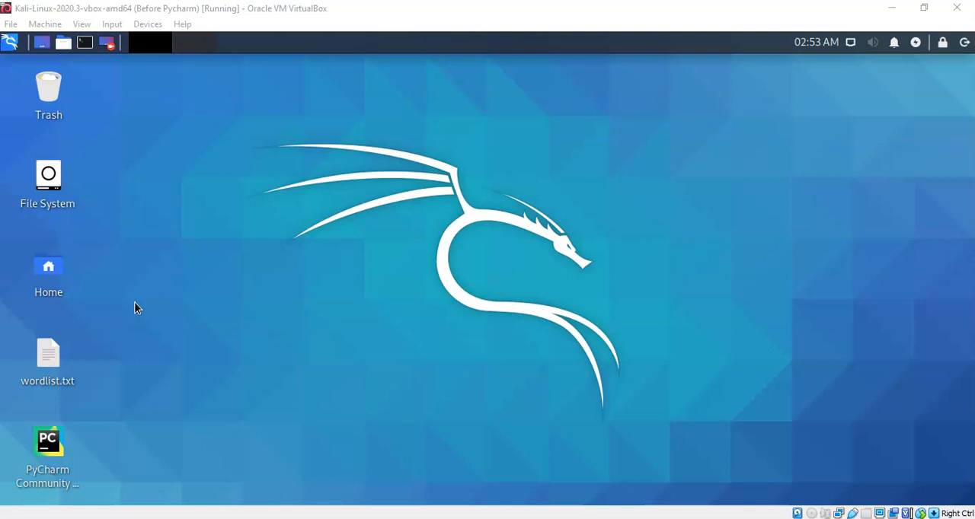
- Launch Wireshark from the Sniffing & Spoofing applications and select all listed capture interfaces from eth0 to dbus-session
click(85, 44)
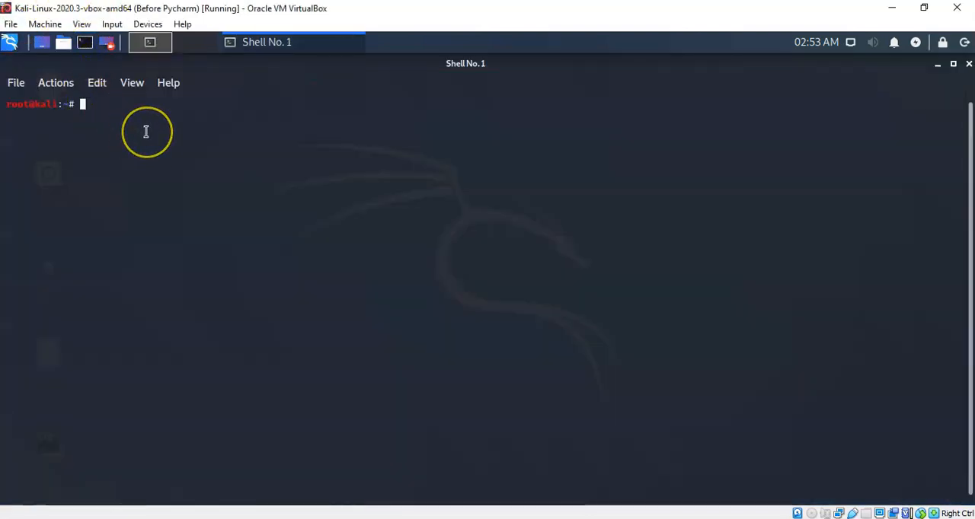
text(wire)
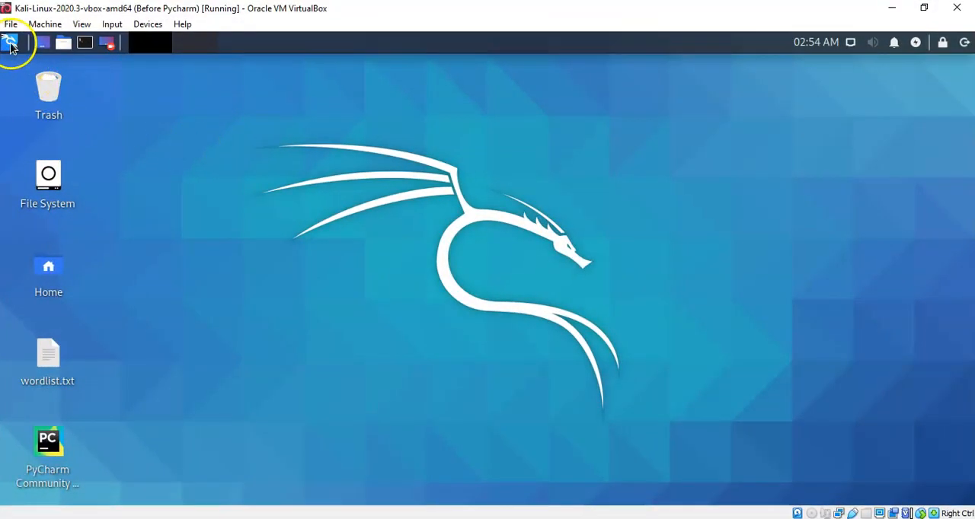
click(9, 43)
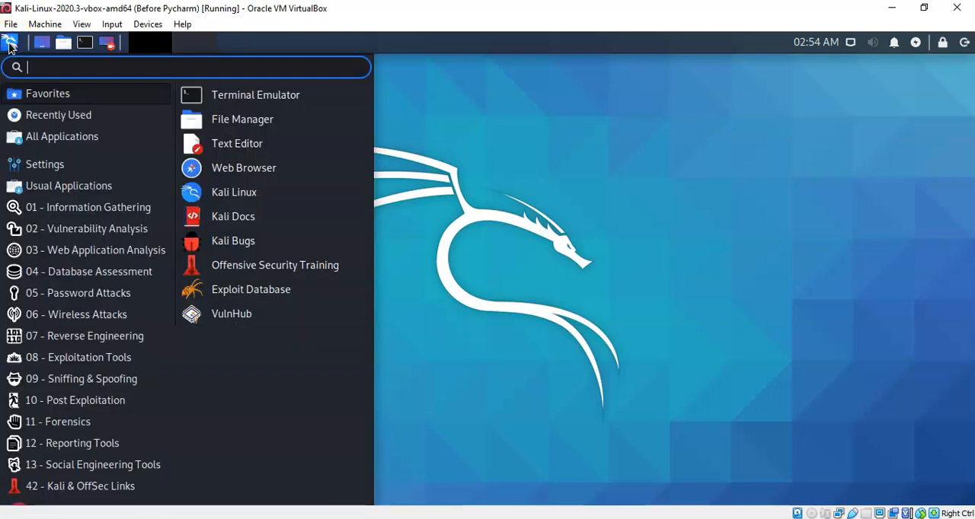
click(86, 387)
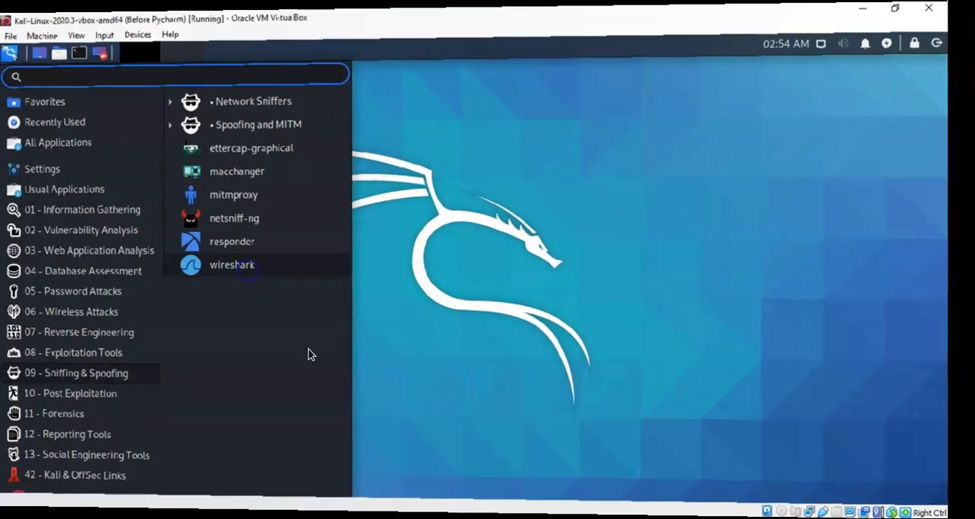
click(515, 402)
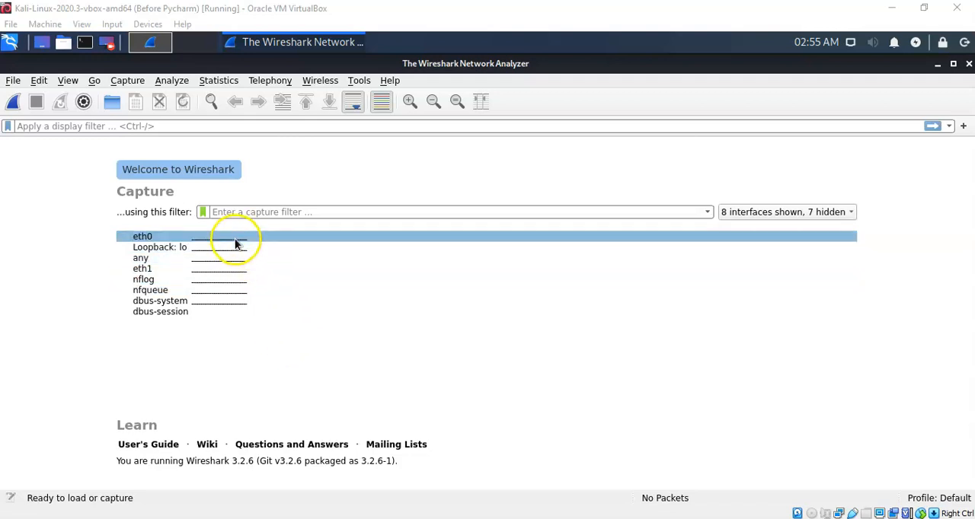
drag(235, 241, 231, 311)
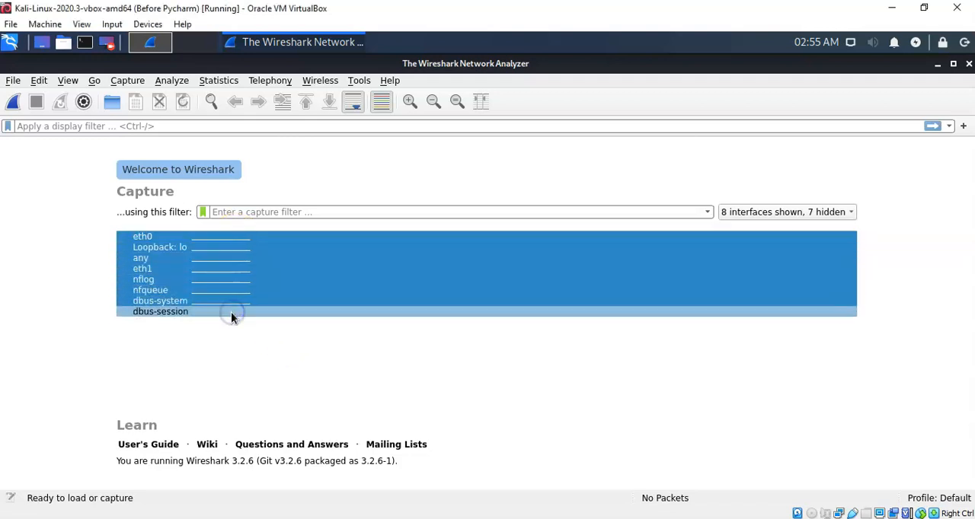
click(311, 348)
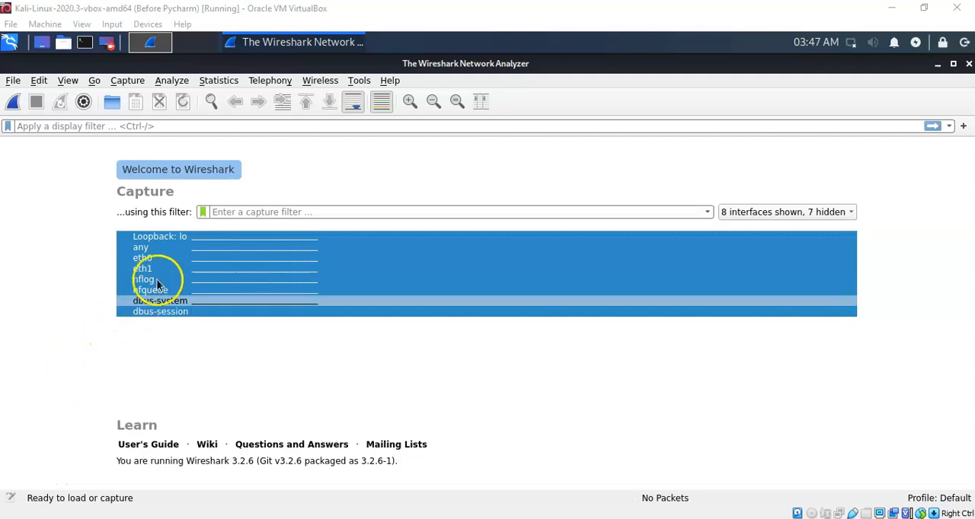
- Review the virtual machine's network settings for Adapter 1, including its advanced options, without changing anything
click(146, 24)
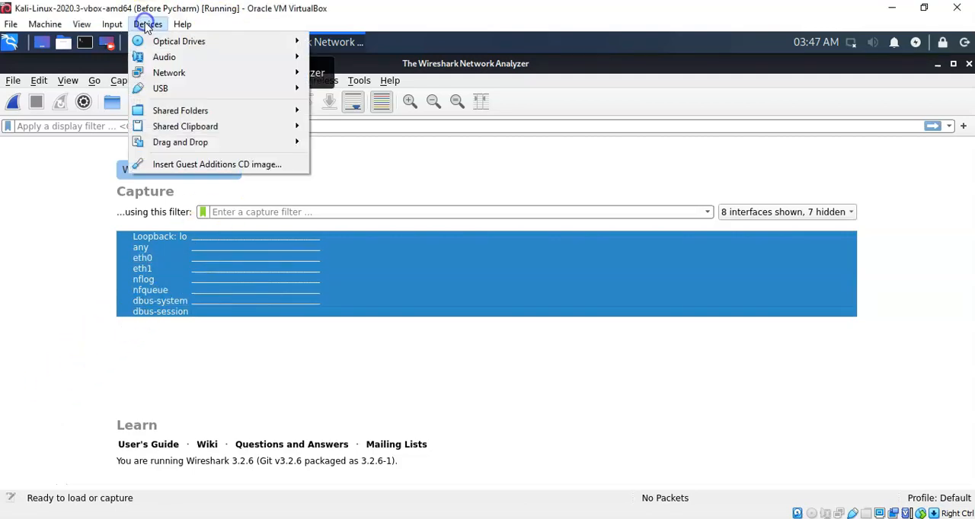
mouse_move(169, 72)
click(351, 75)
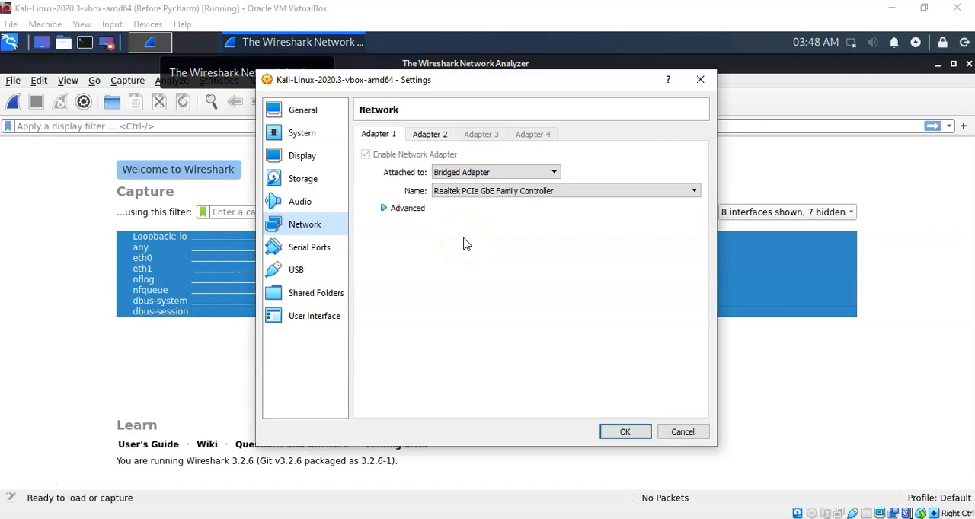
click(384, 208)
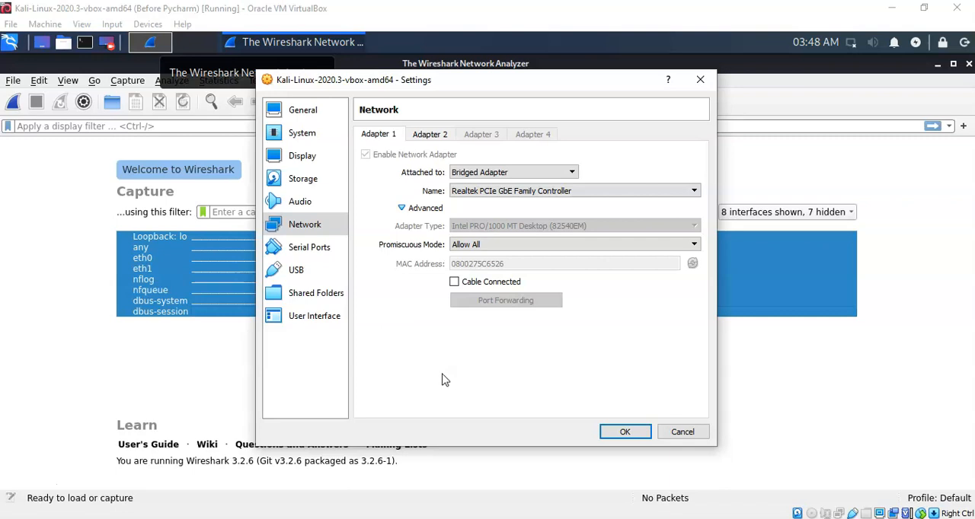
click(683, 432)
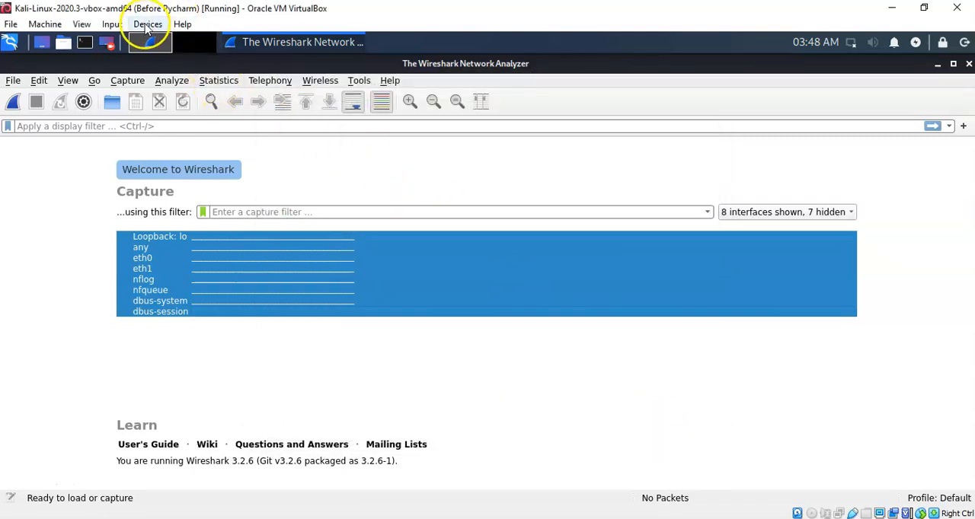
- Connect the virtual machine's Network Adapter 1 and activate Wired connection 1 in Kali
click(149, 25)
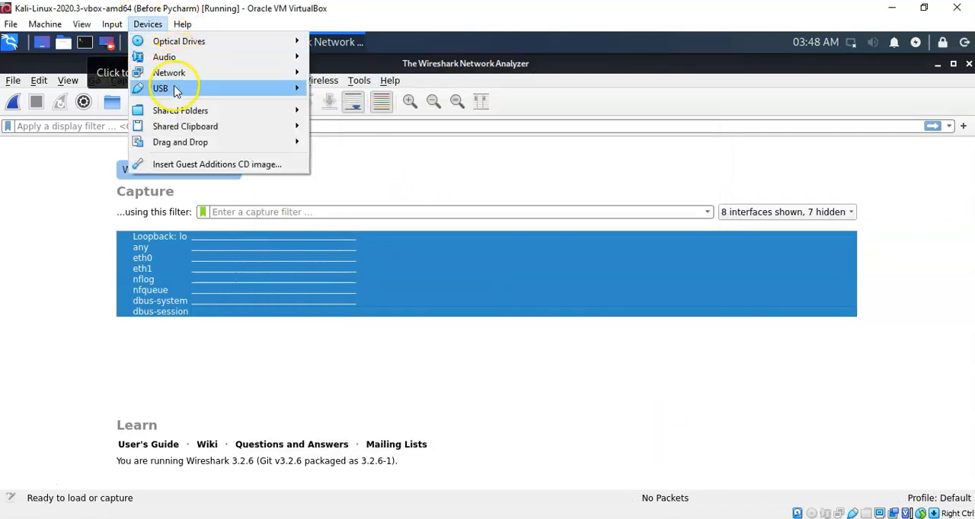
mouse_move(187, 74)
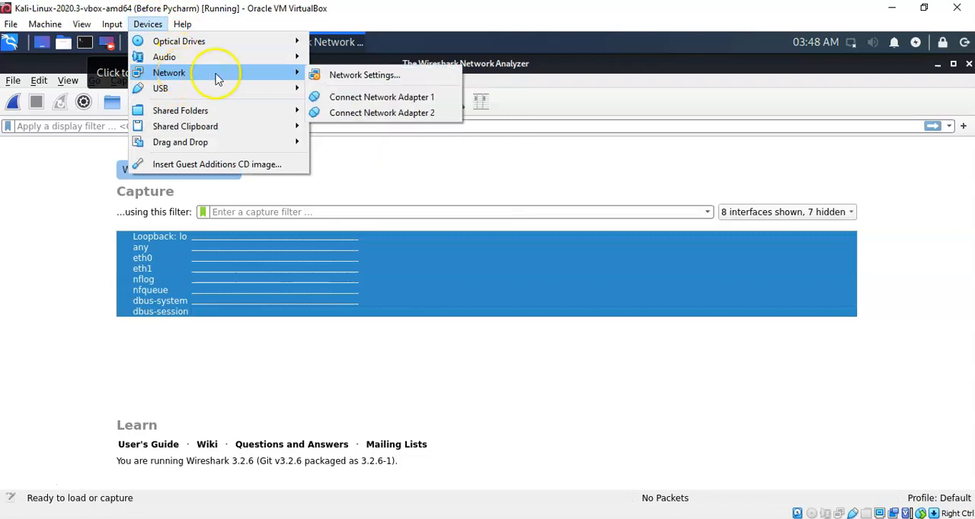
click(361, 98)
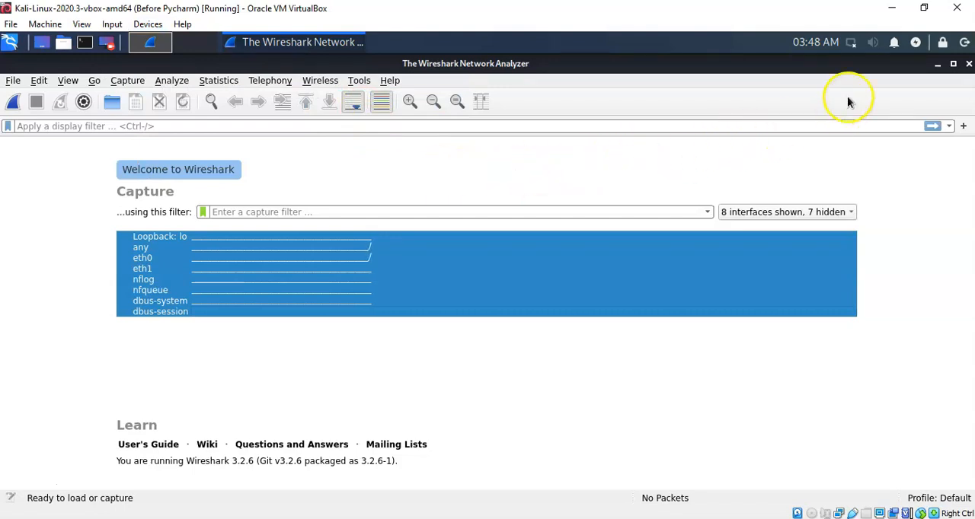
click(852, 46)
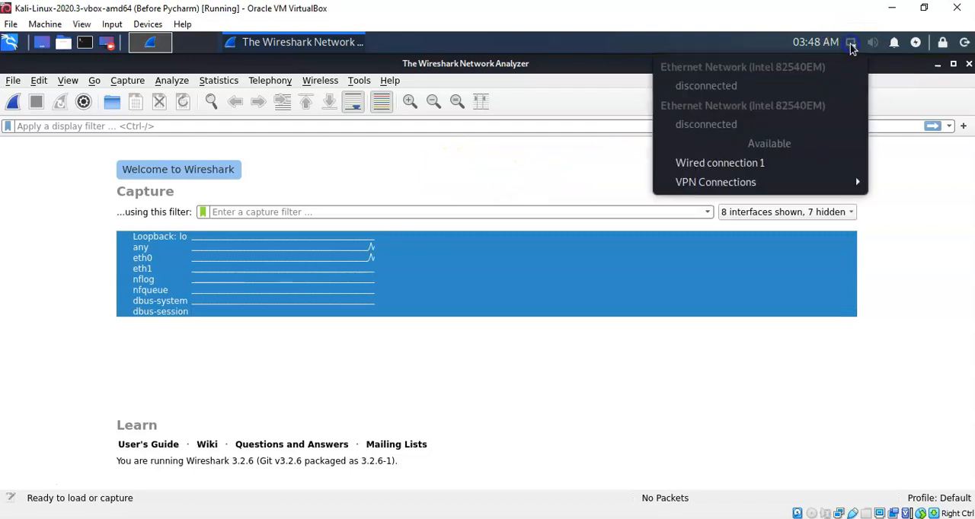
click(718, 165)
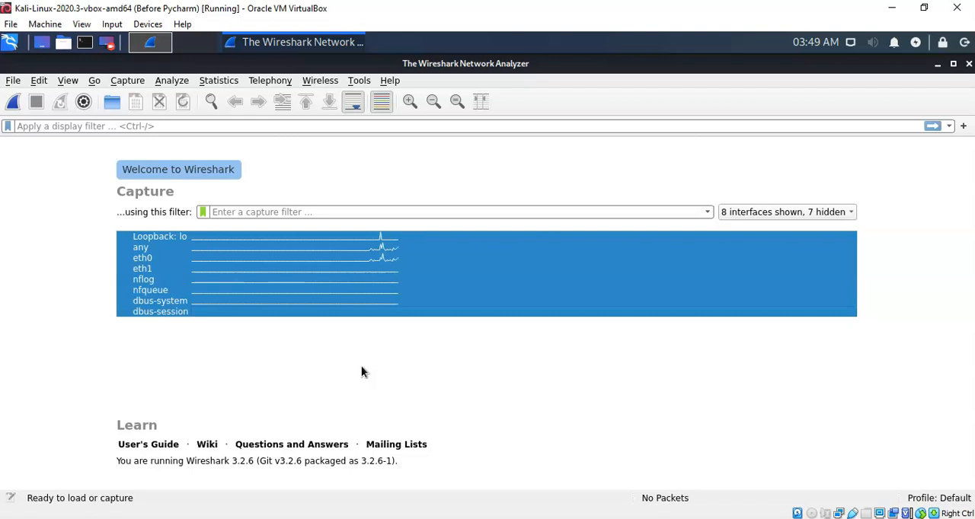
double_click(216, 265)
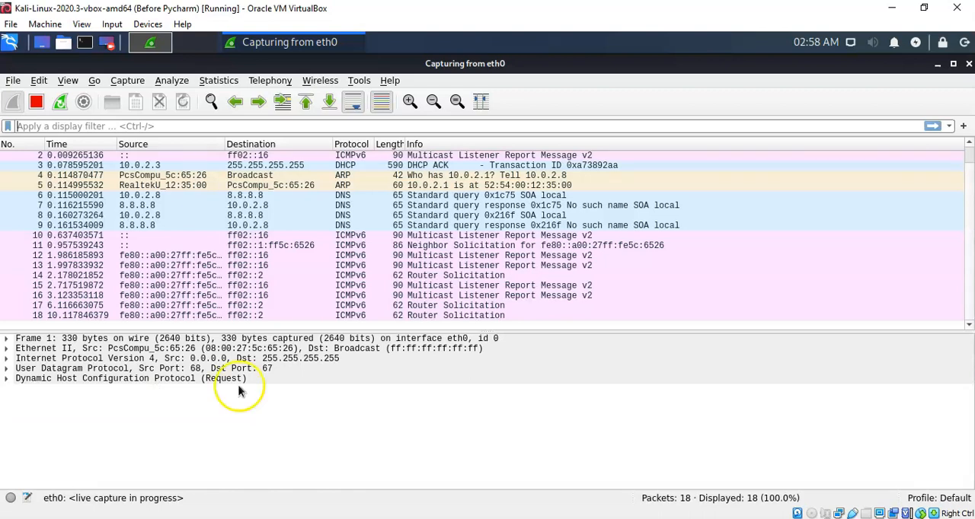
click(9, 44)
click(273, 163)
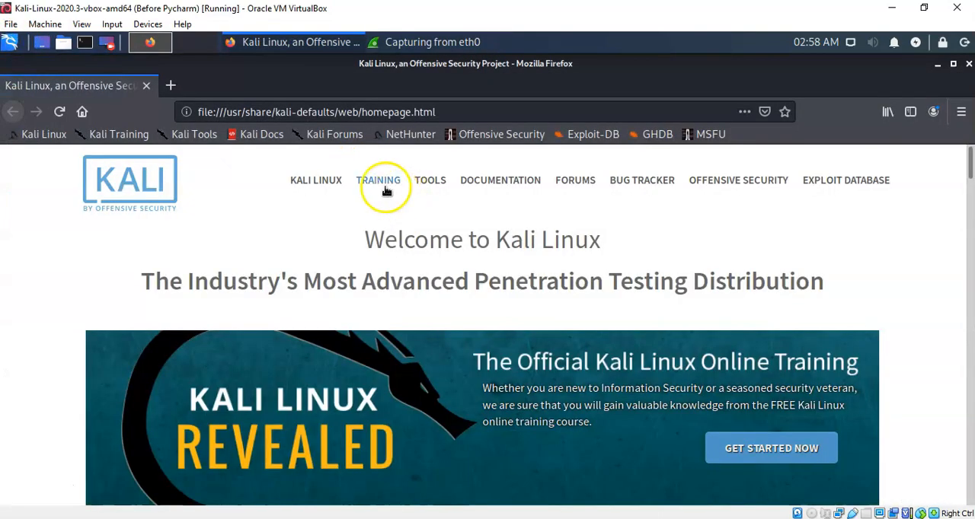
click(171, 89)
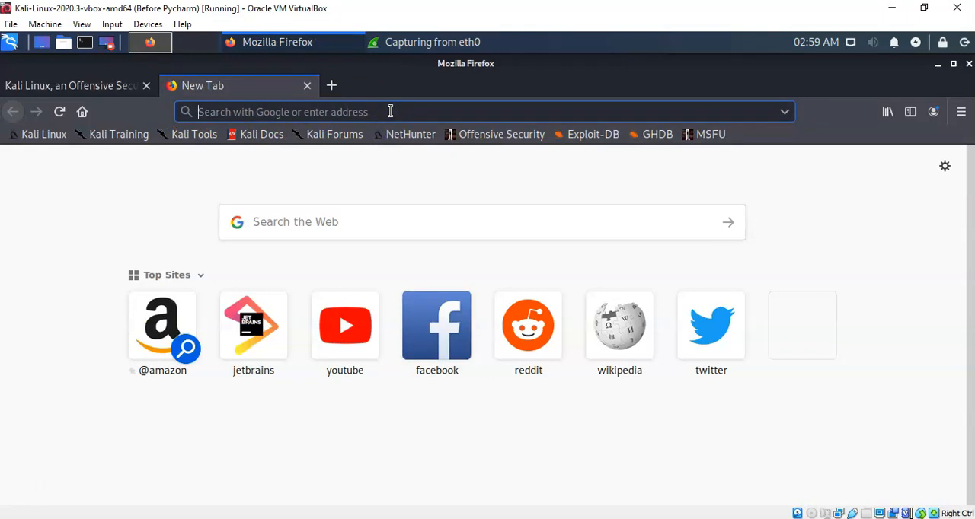
text(www.jetbrains.com/)
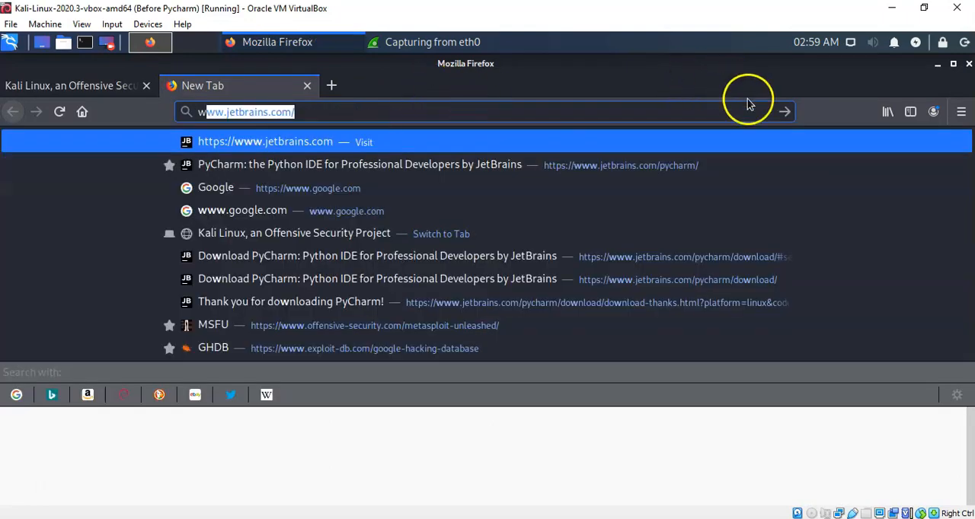
click(783, 112)
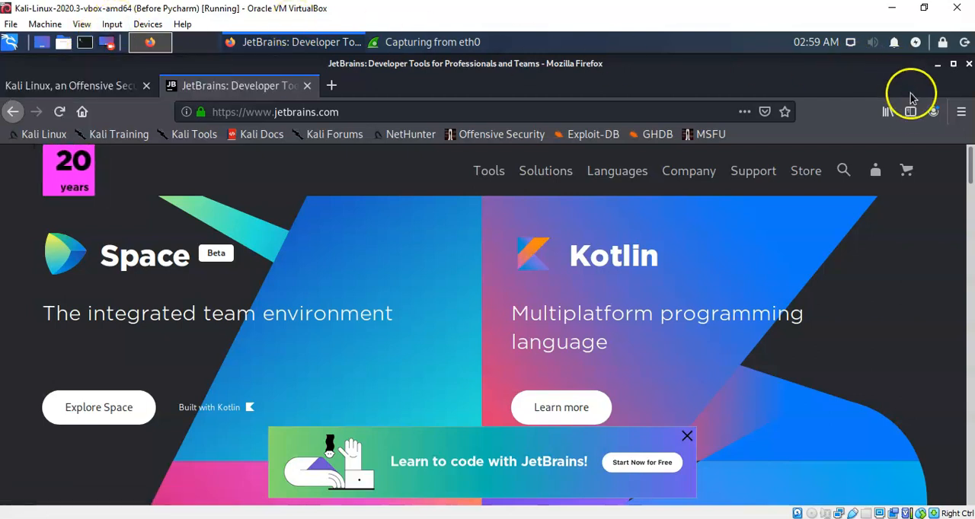
click(938, 65)
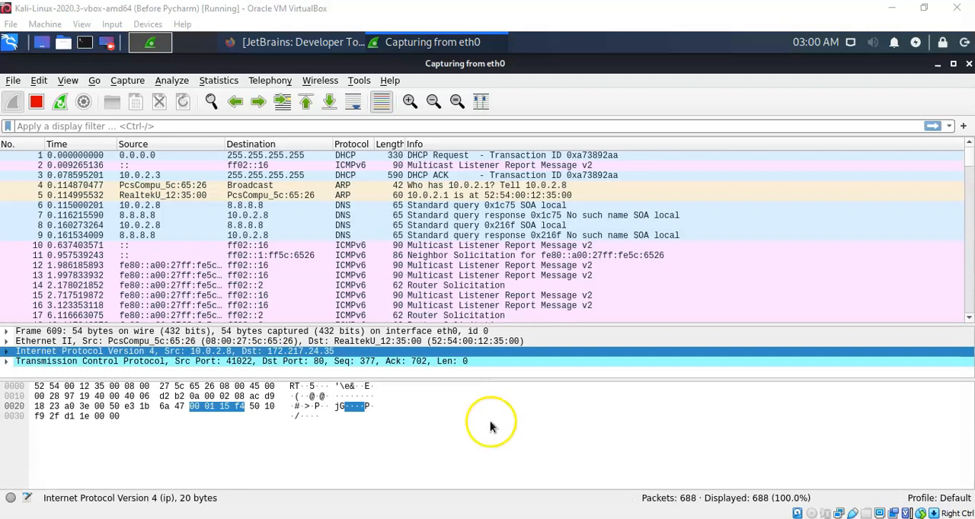
- Enlarge the packet details area and examine the expanded Frame section of packet 3, the DHCP ACK
drag(517, 380, 516, 421)
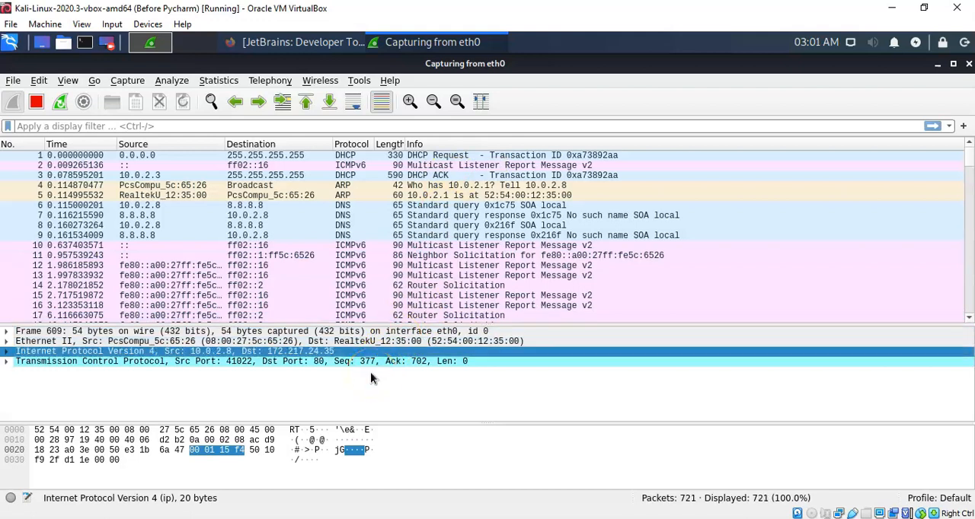
click(221, 175)
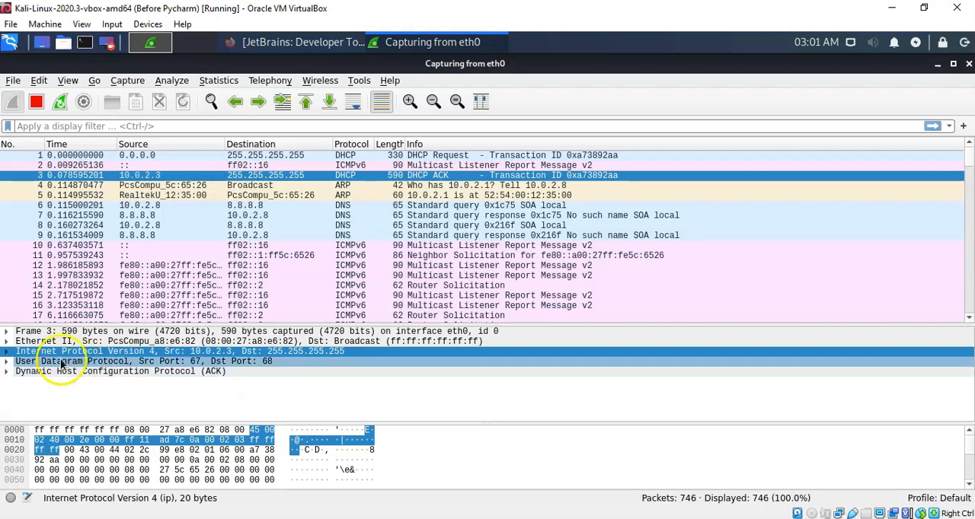
click(7, 332)
click(304, 363)
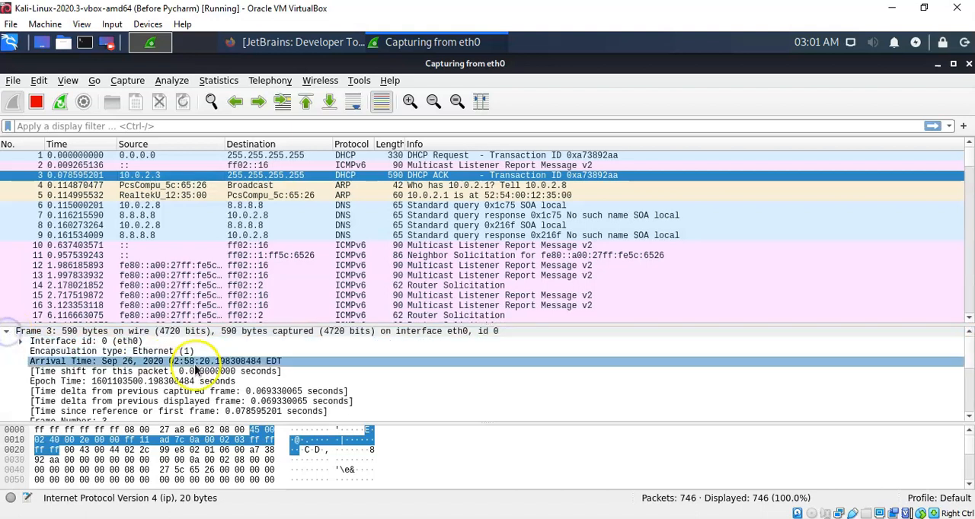
scroll(308, 371, down, 2)
scroll(308, 371, down, 1)
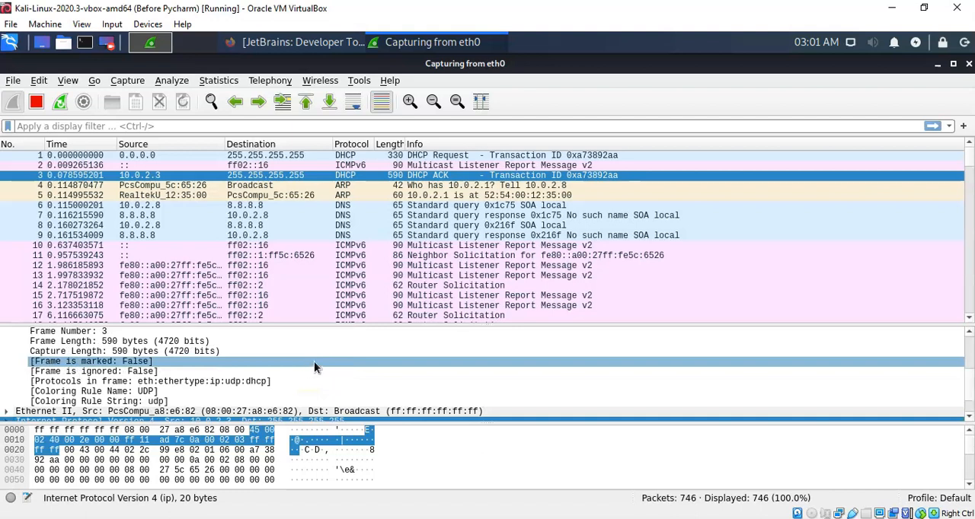
- Select the Hops byte of the DHCP ACK packet and display the packet bytes as bits
click(261, 450)
click(238, 450)
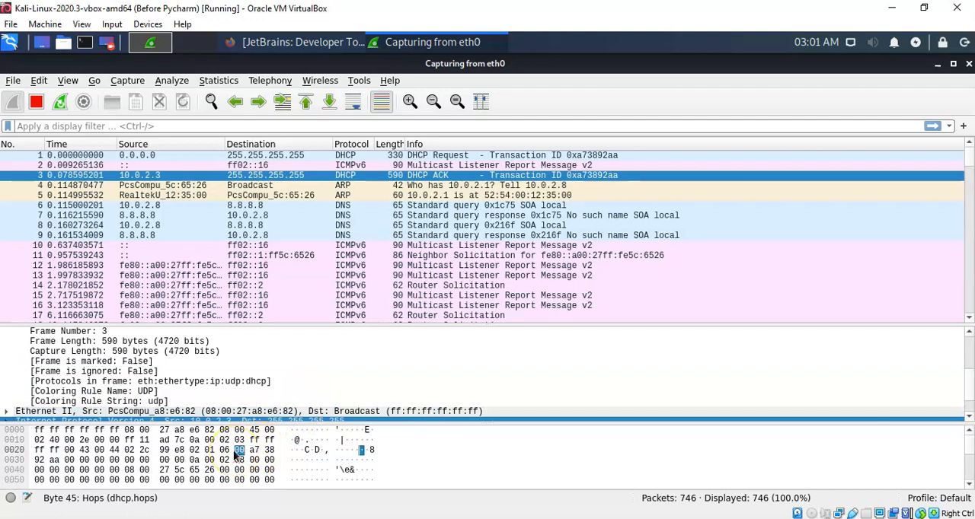
right_click(237, 453)
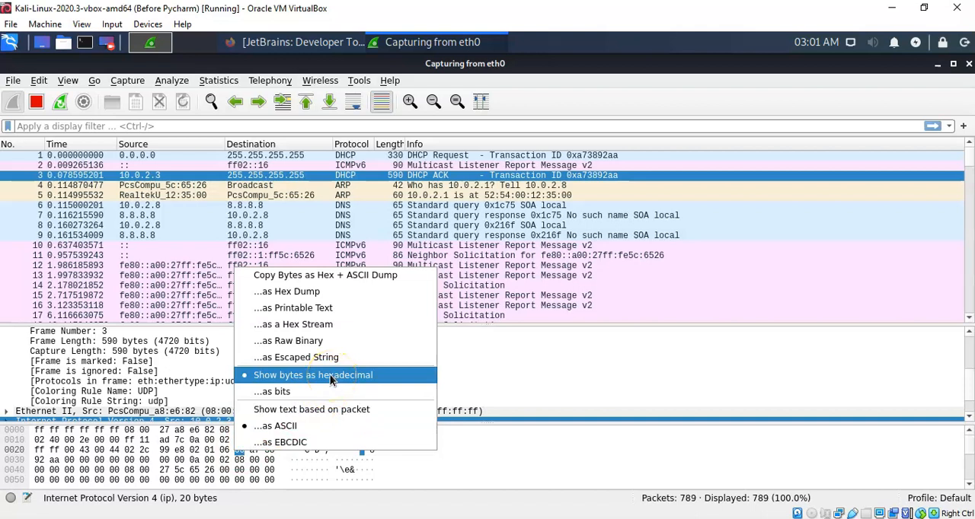
click(277, 394)
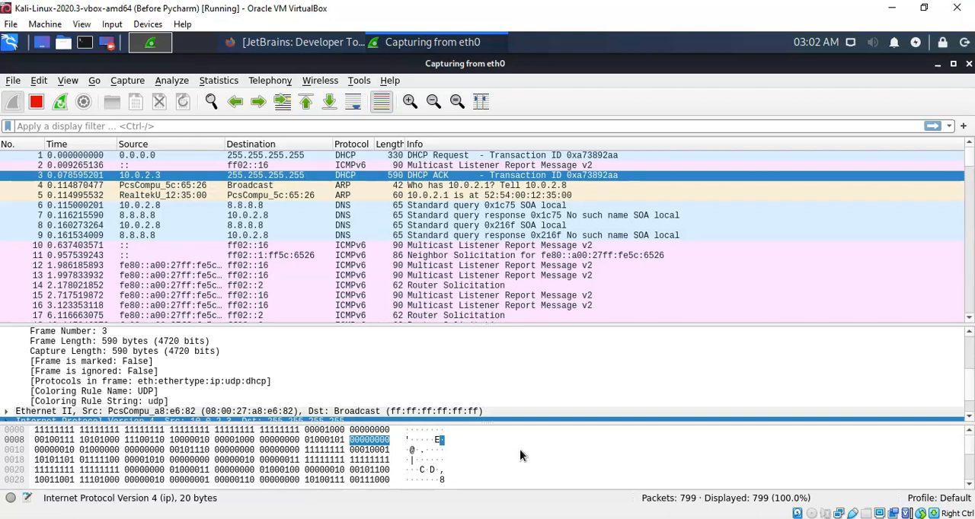
click(487, 372)
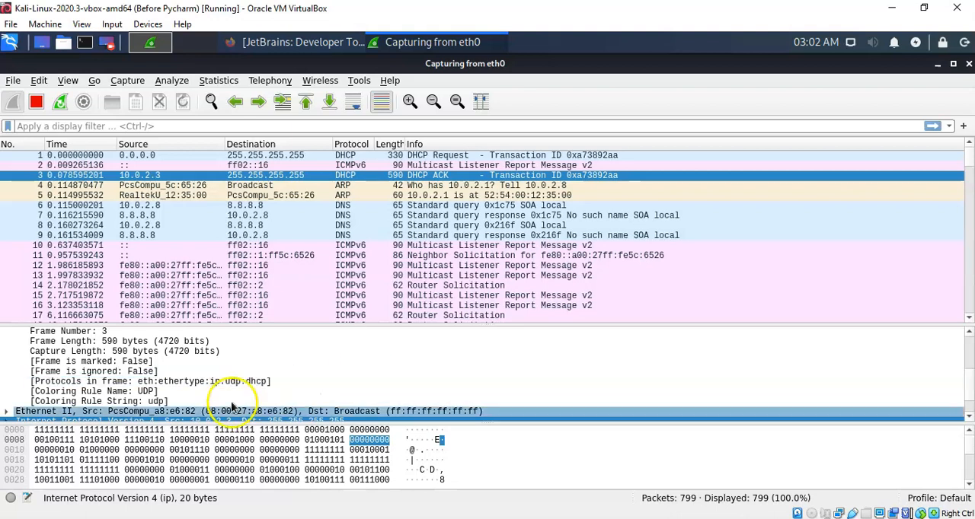
click(26, 497)
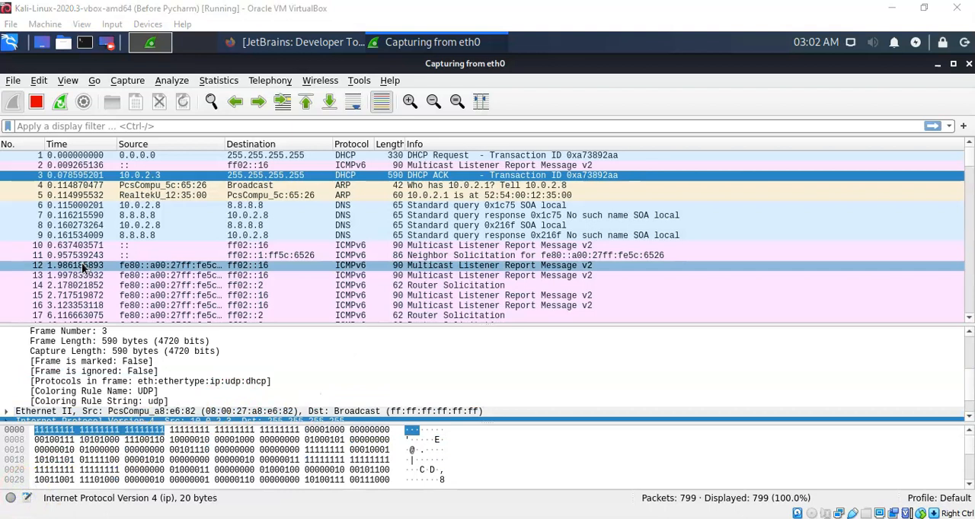
- Hide the Packet Bytes pane
click(65, 84)
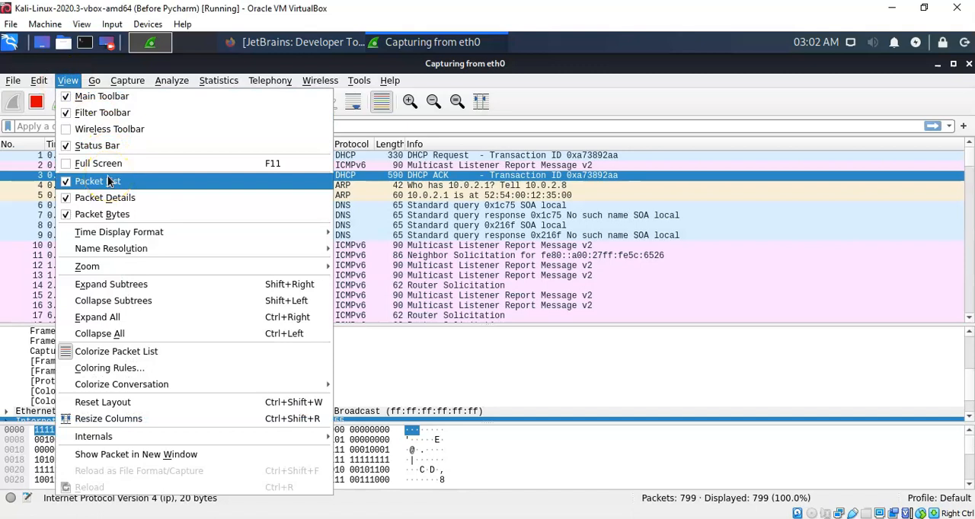
click(109, 216)
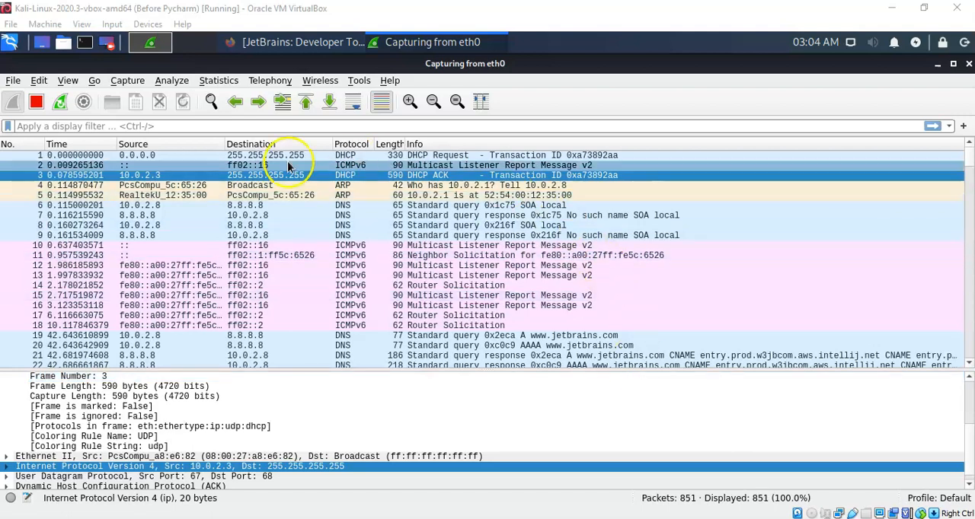
- Review the Columns, Font and Colors, and Layout preferences, including the available pane arrangements, and leave them without saving changes
click(39, 81)
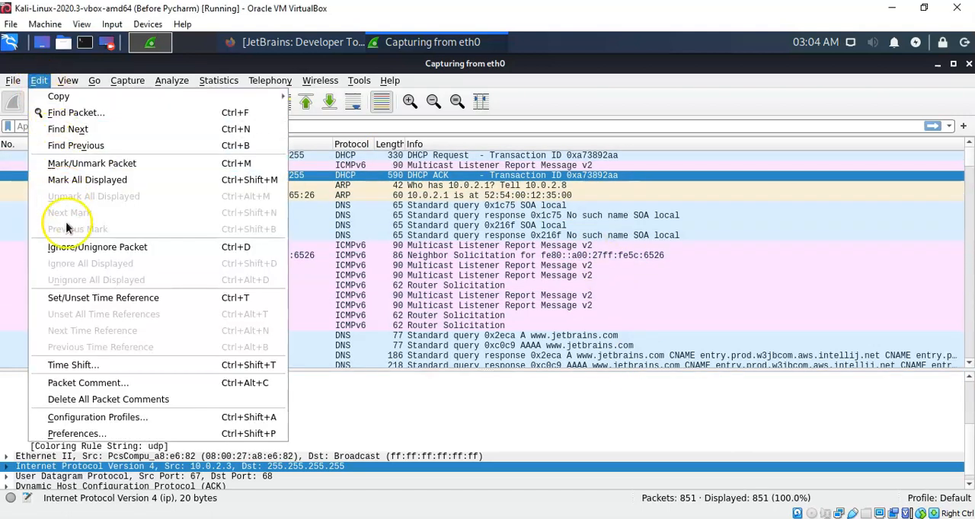
click(80, 432)
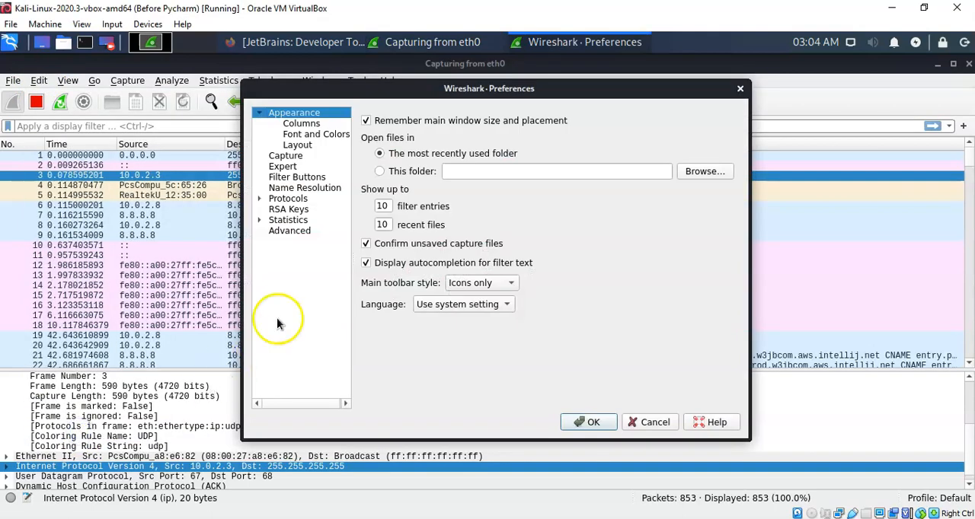
click(302, 124)
click(305, 136)
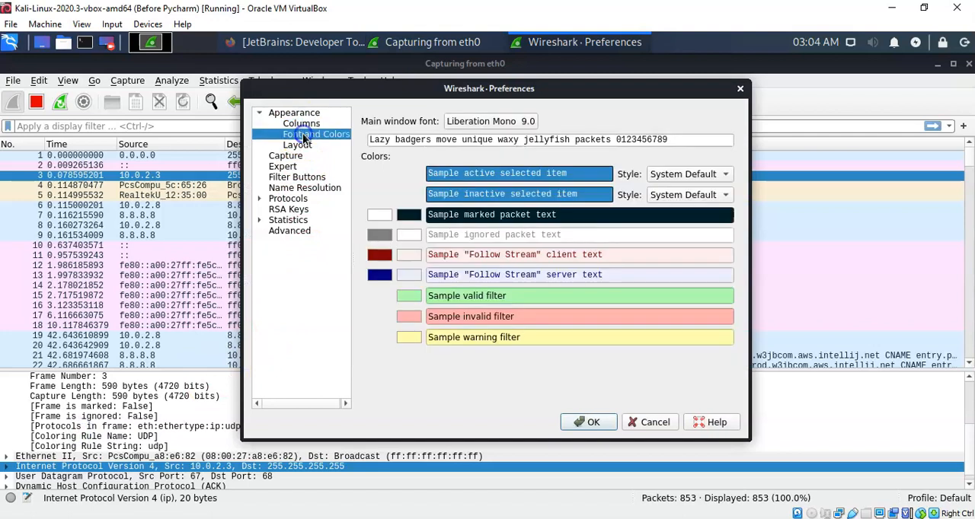
click(299, 146)
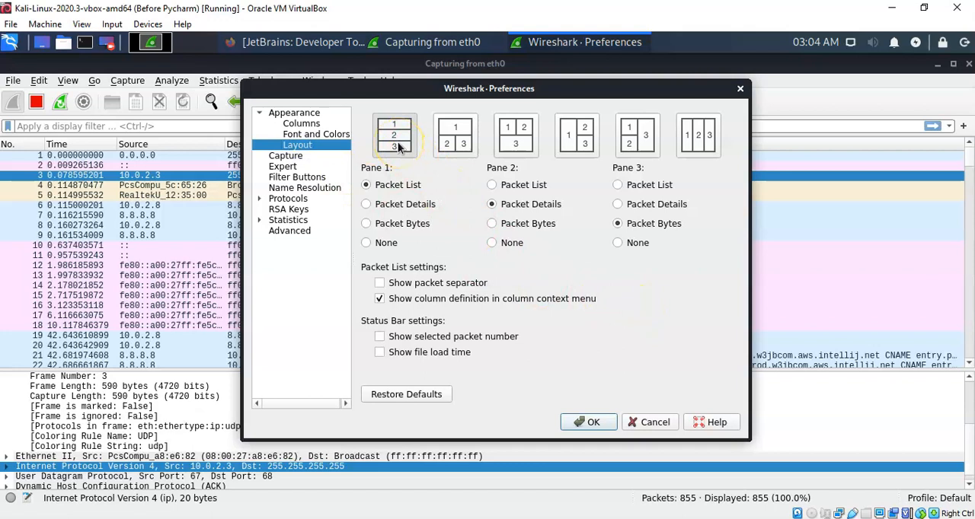
click(454, 152)
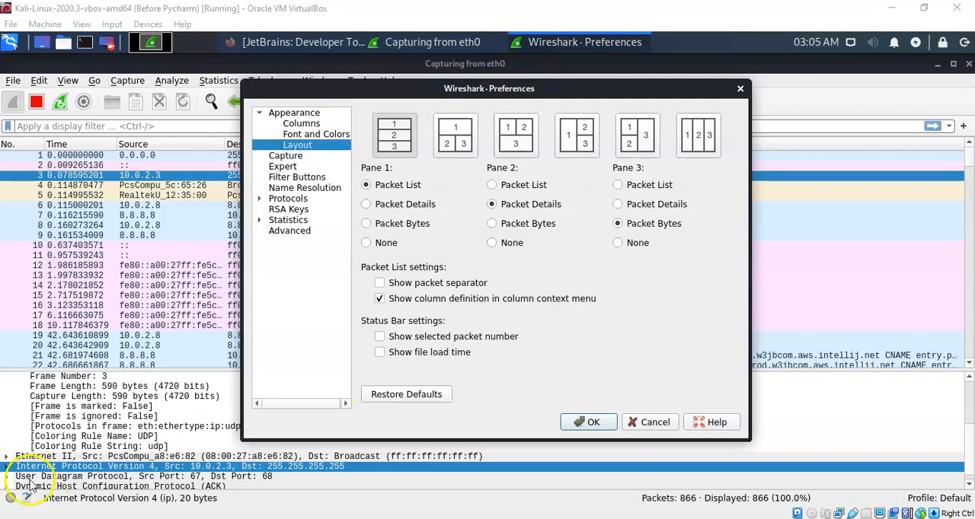
click(650, 422)
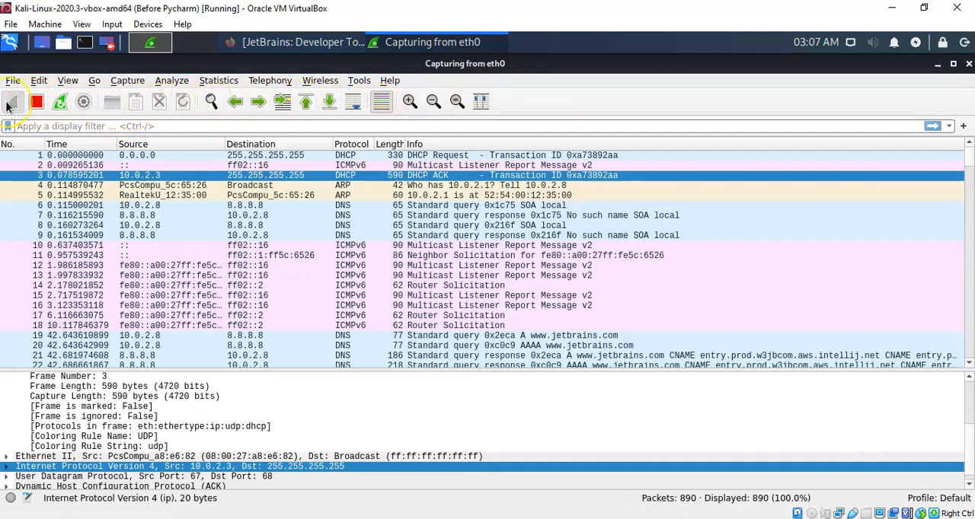
- Apply the display filter http to the captured packets
click(38, 105)
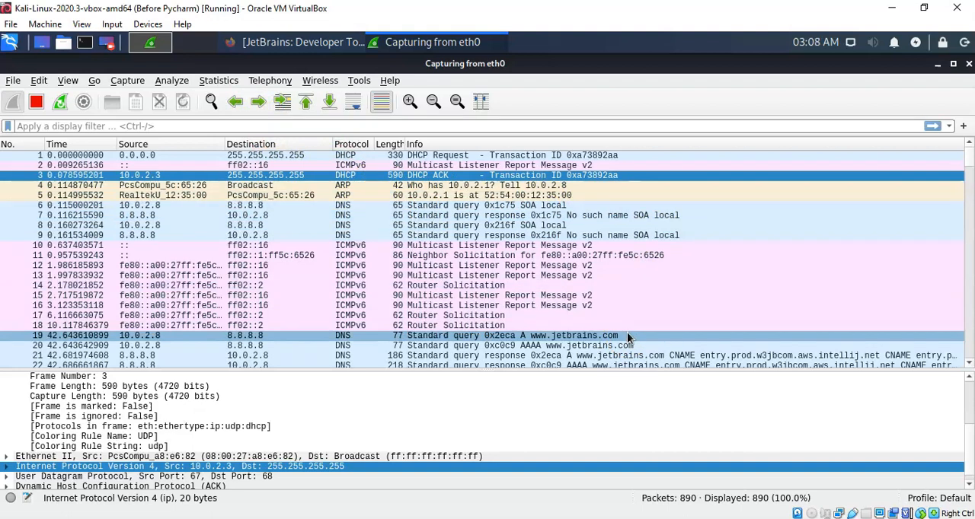
click(165, 126)
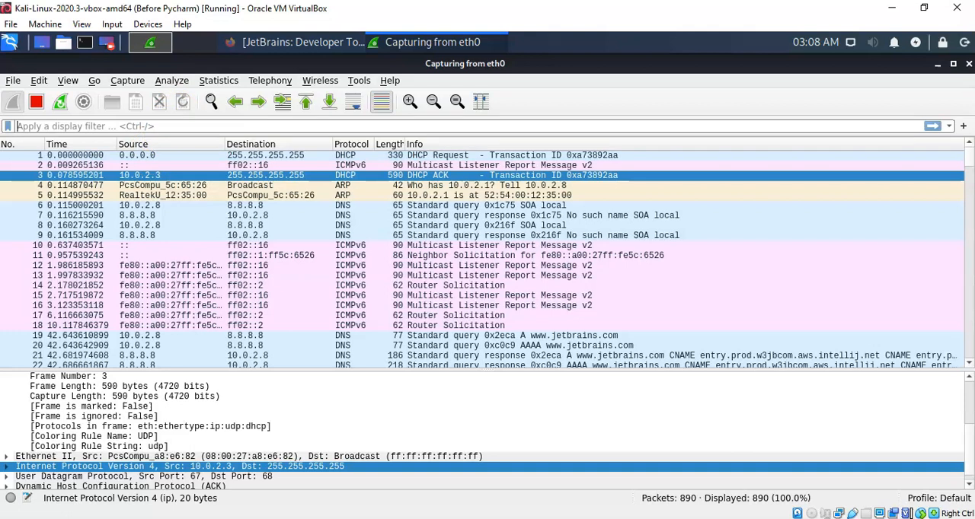
click(217, 126)
text(http)
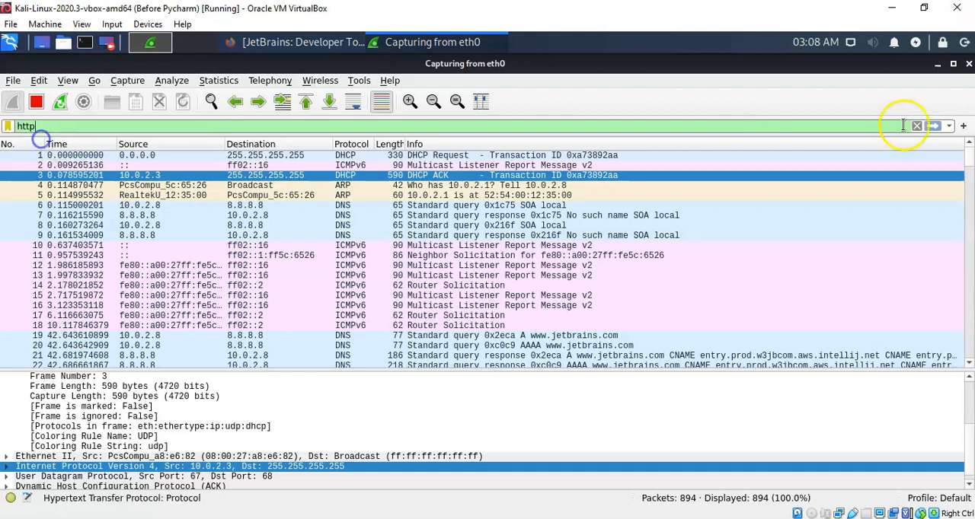
click(932, 126)
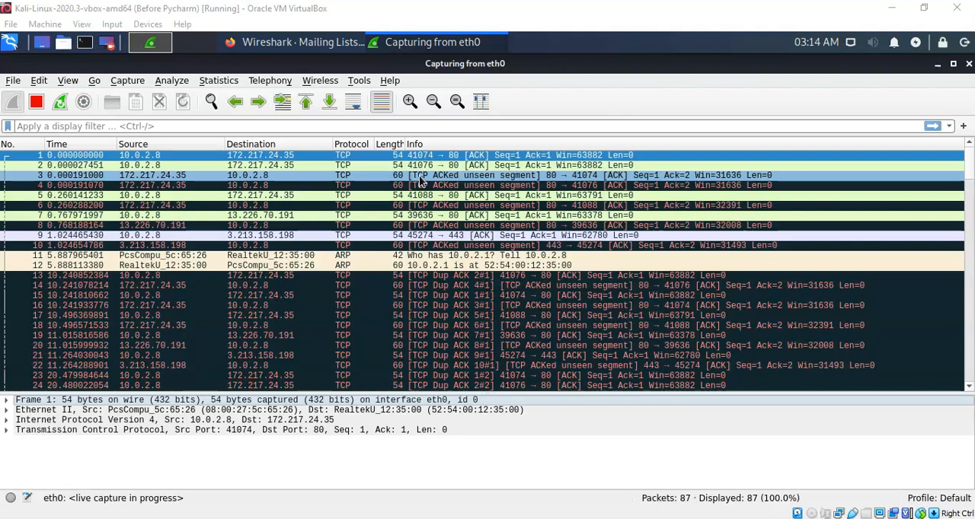
- Look at the Name Resolution options for physical, network and transport addresses without changing them
click(69, 81)
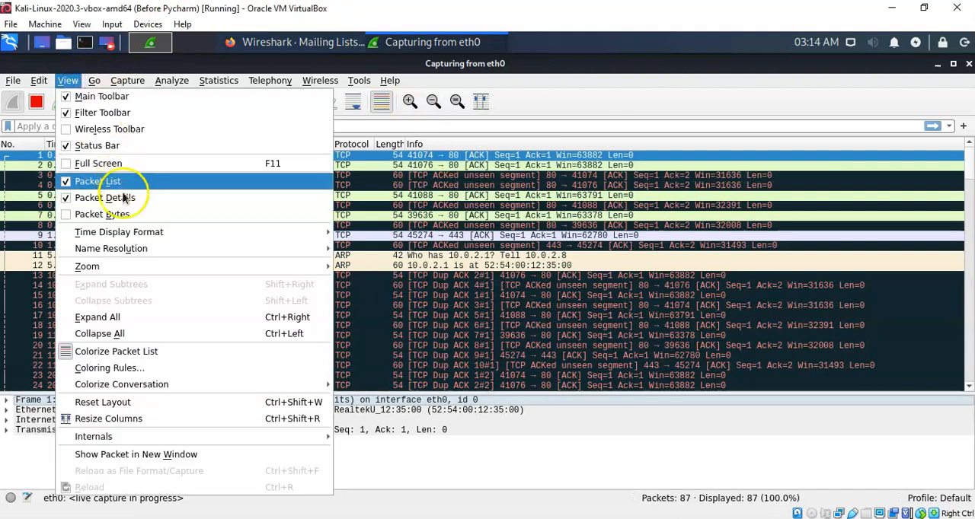
mouse_move(124, 249)
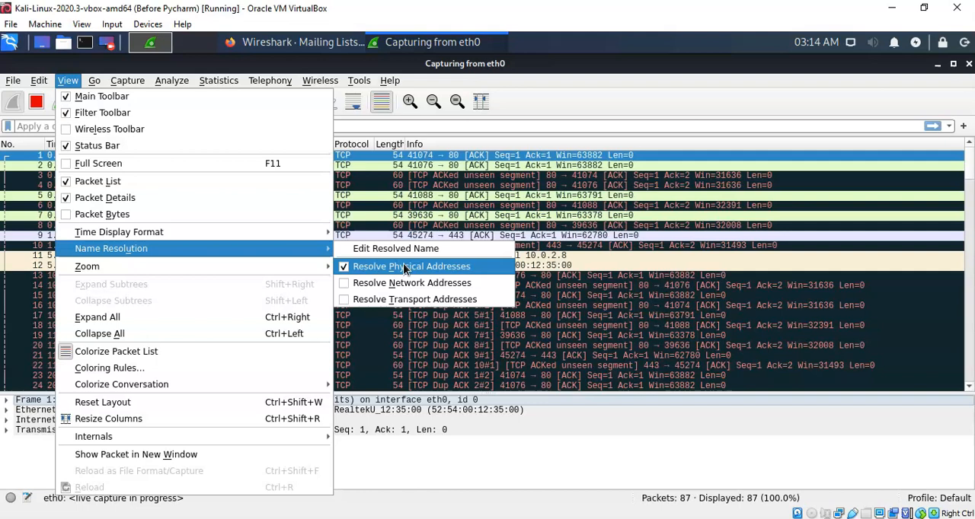
click(418, 350)
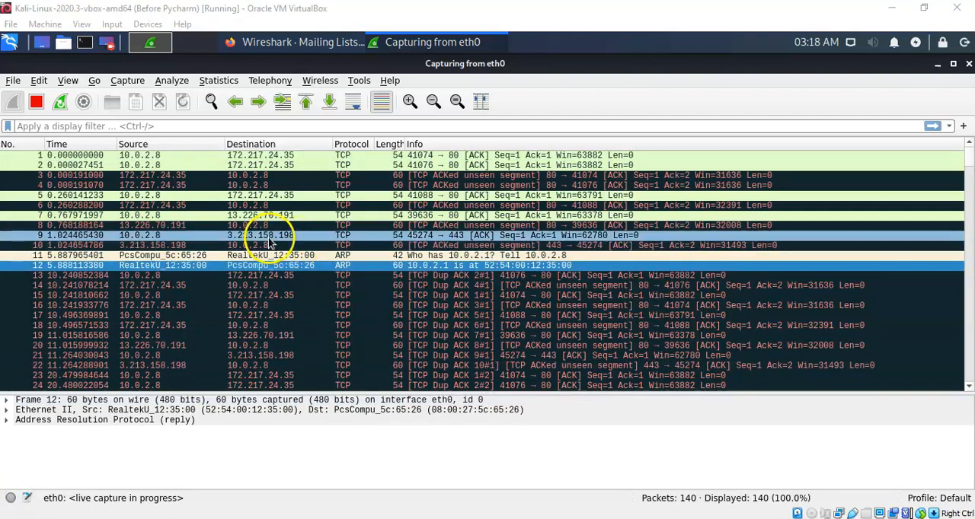
- Compare the protocol layers in the packet details of packets 9, 13 and 7
click(268, 238)
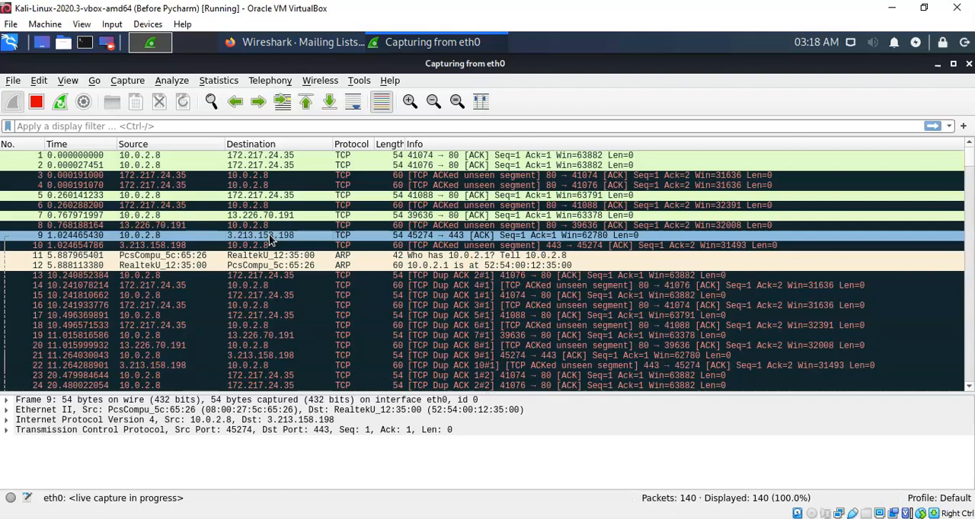
click(269, 279)
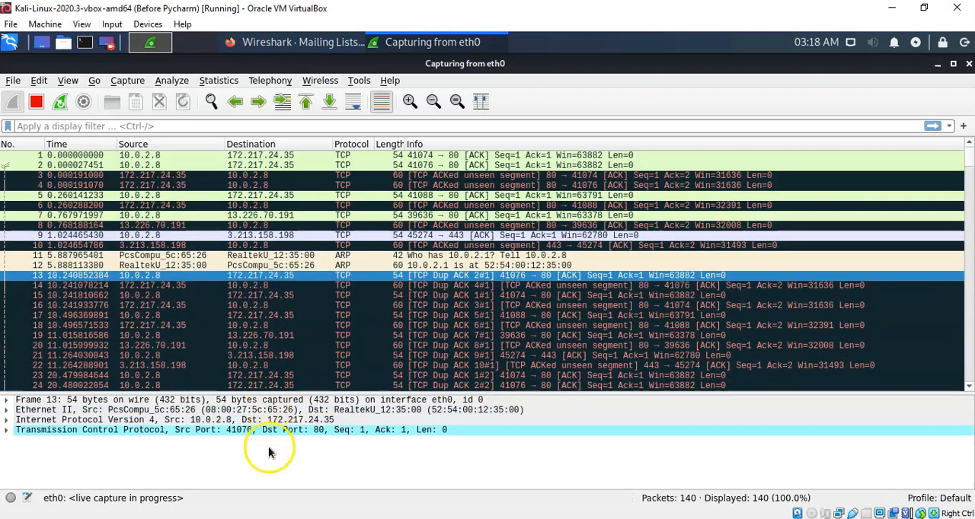
click(230, 412)
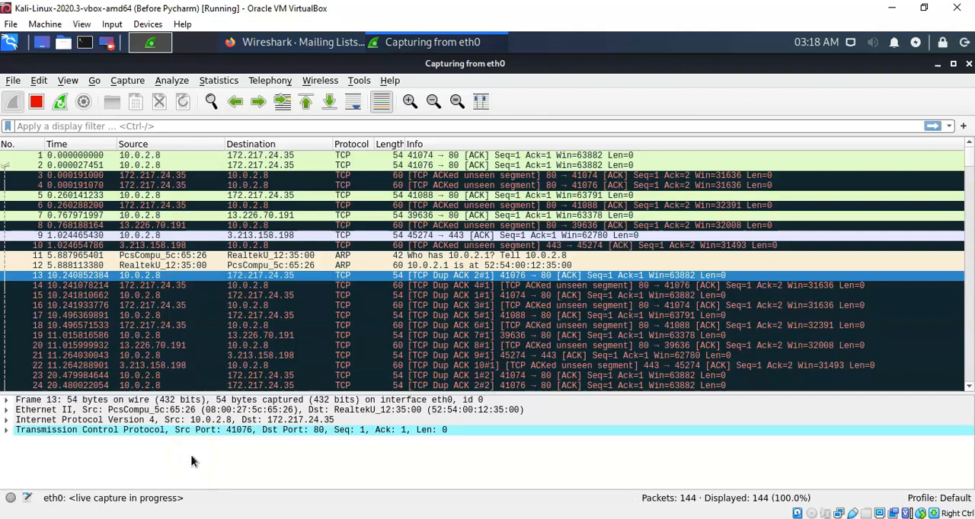
click(297, 216)
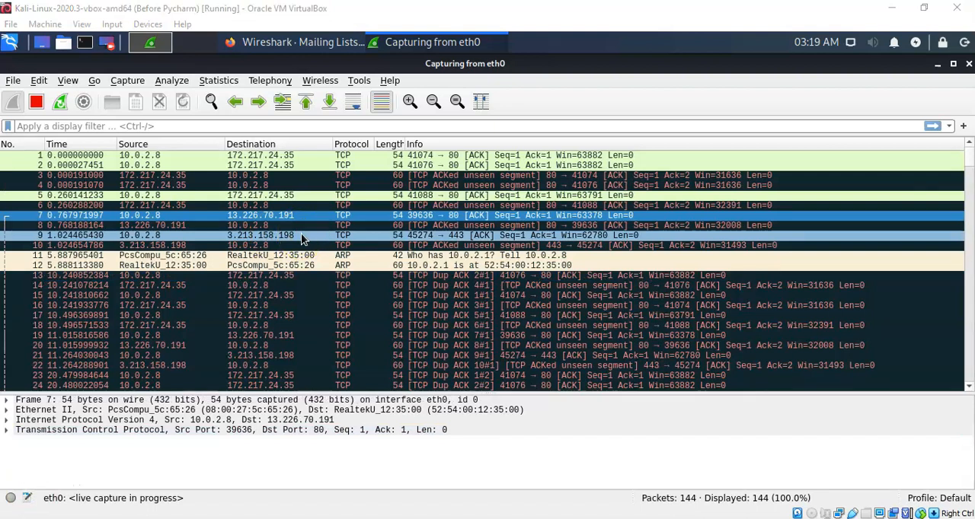
- Expand the Ethernet II section of packet 9 and examine its destination, source and type fields
click(302, 237)
click(204, 421)
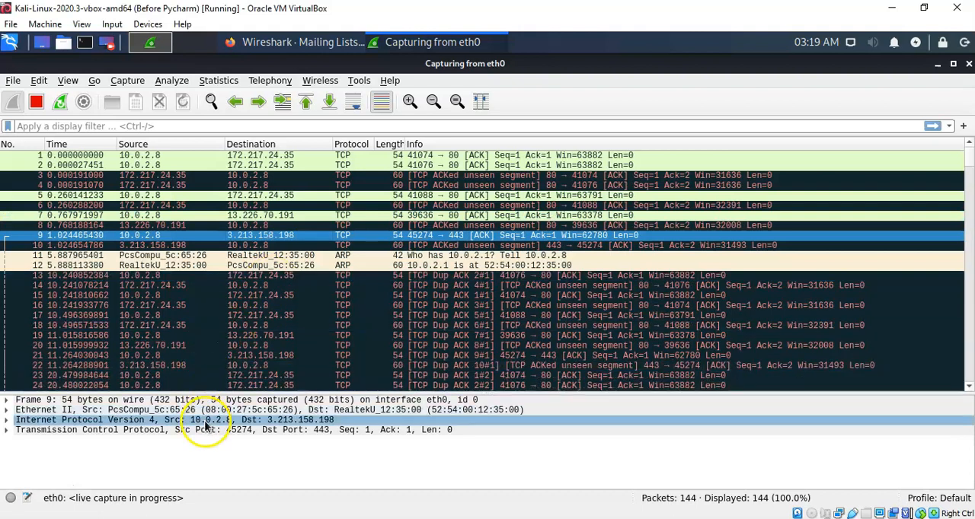
click(27, 411)
click(9, 401)
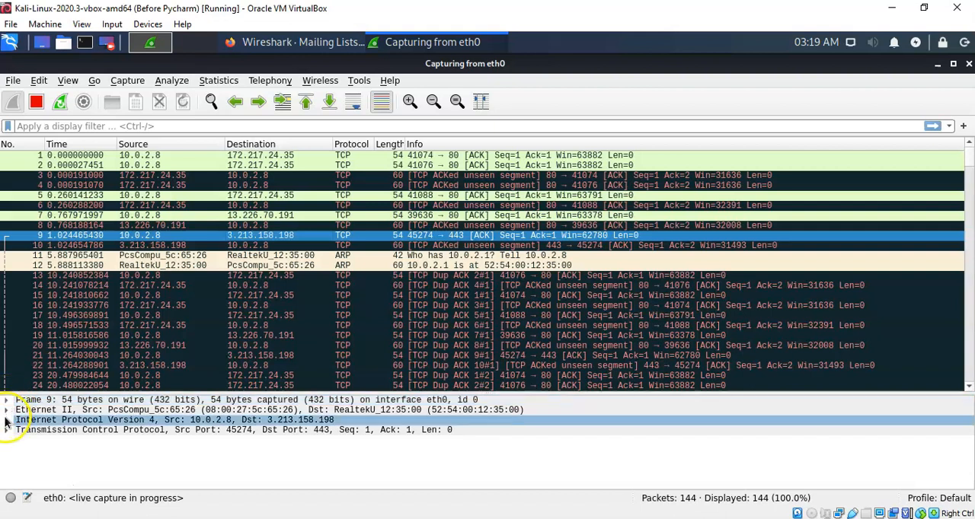
click(6, 411)
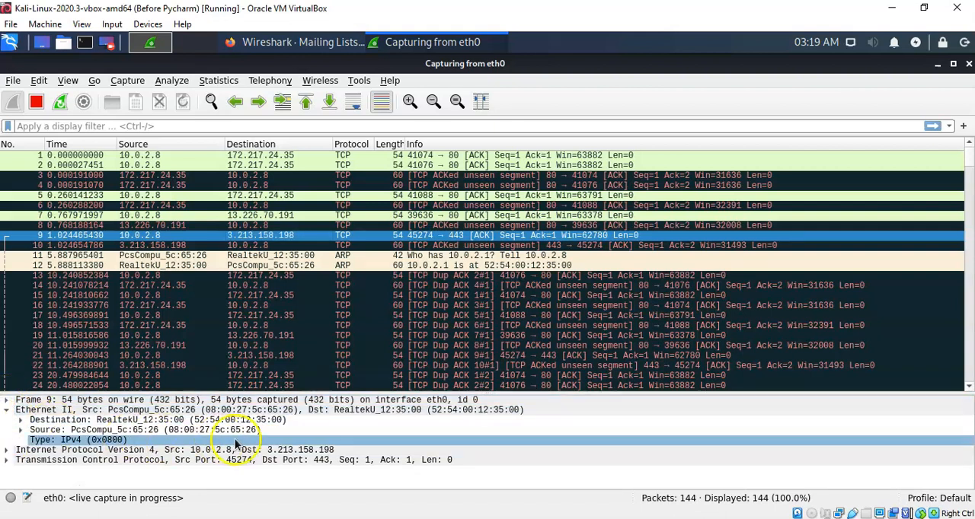
click(387, 430)
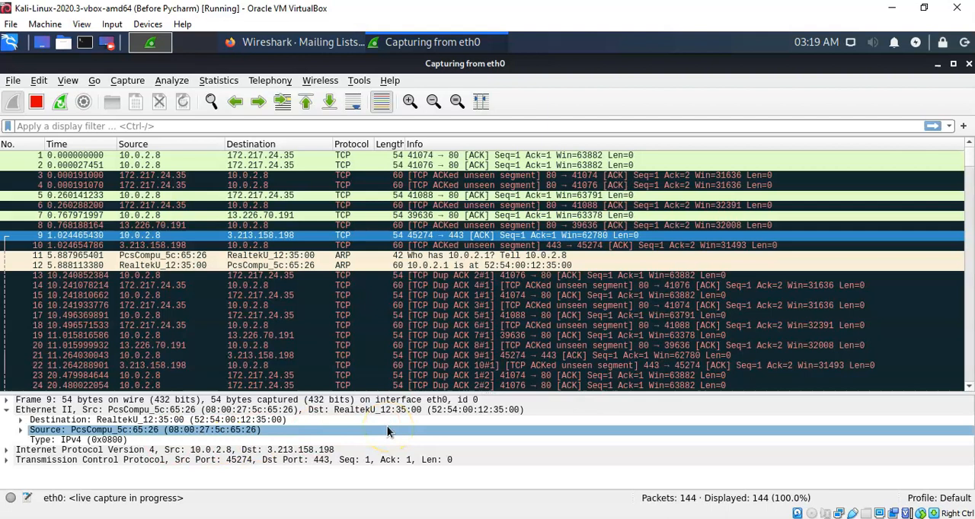
click(131, 441)
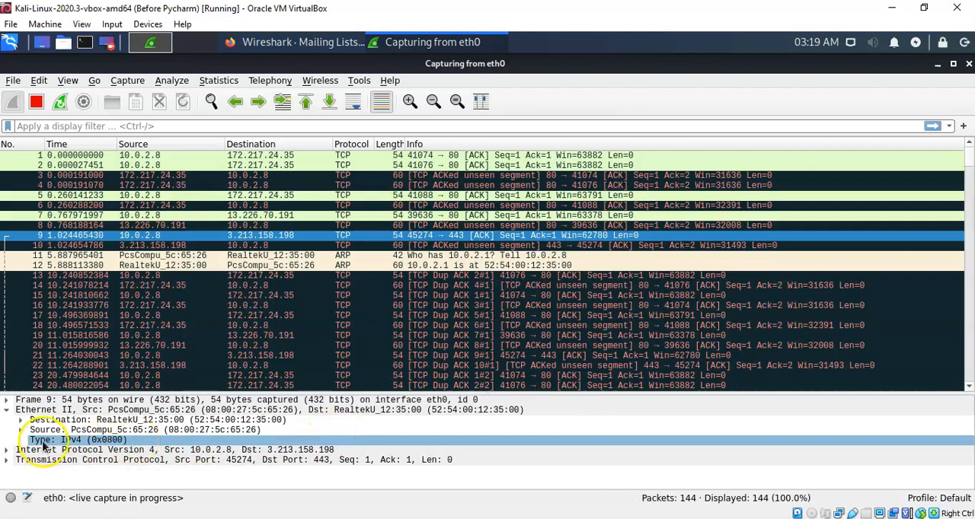
- Expand the Internet Protocol Version 4 section of packet 9 and examine its header fields, including the protocol, header checksum, source and destination
click(9, 451)
click(6, 451)
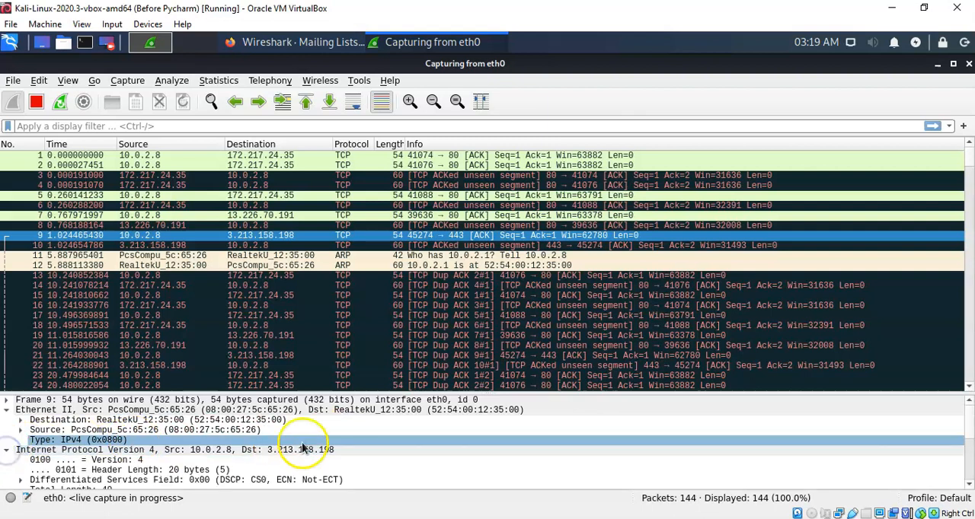
scroll(326, 447, down, 3)
click(329, 443)
scroll(329, 448, down, 2)
click(329, 442)
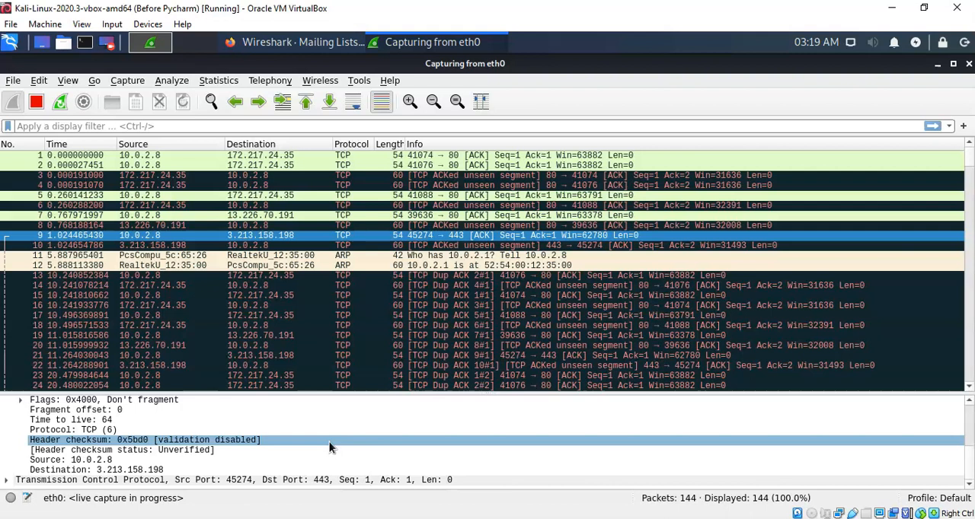
click(326, 479)
click(453, 440)
click(488, 410)
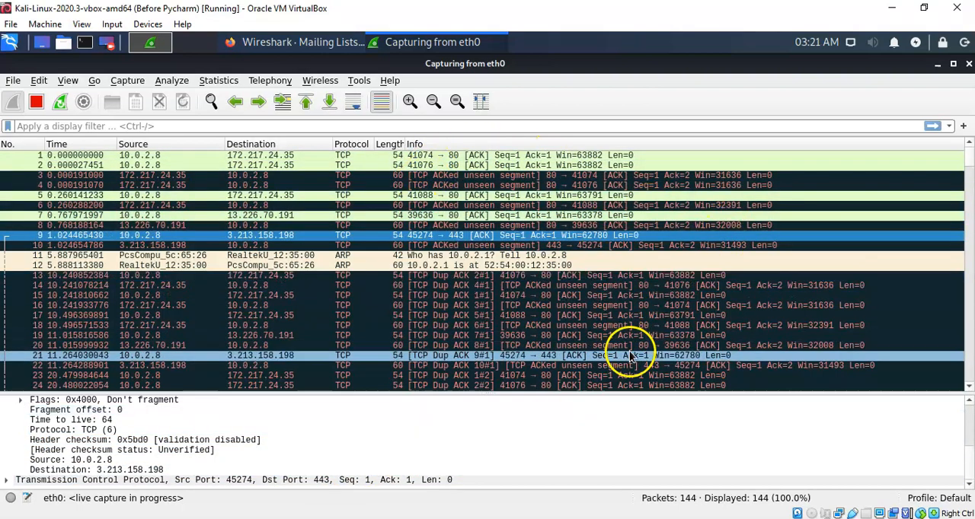
click(590, 441)
click(596, 431)
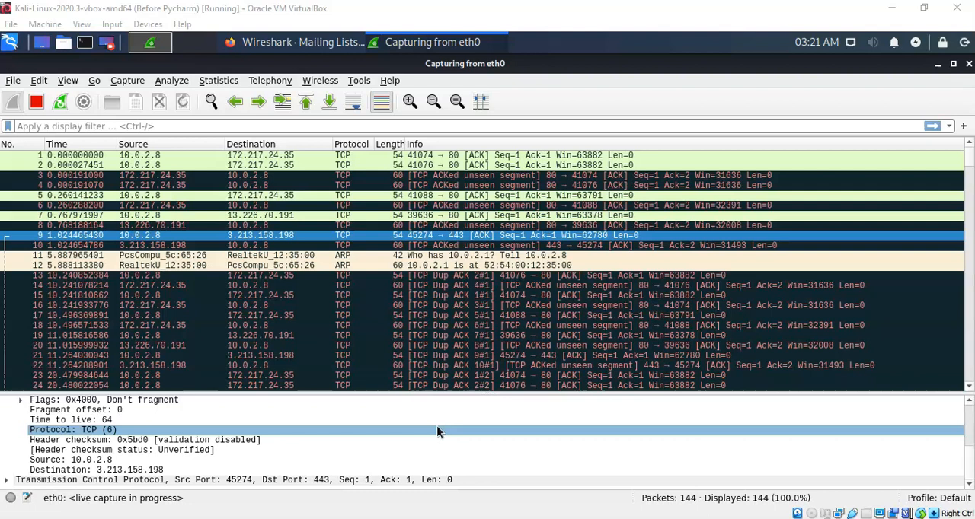
click(437, 432)
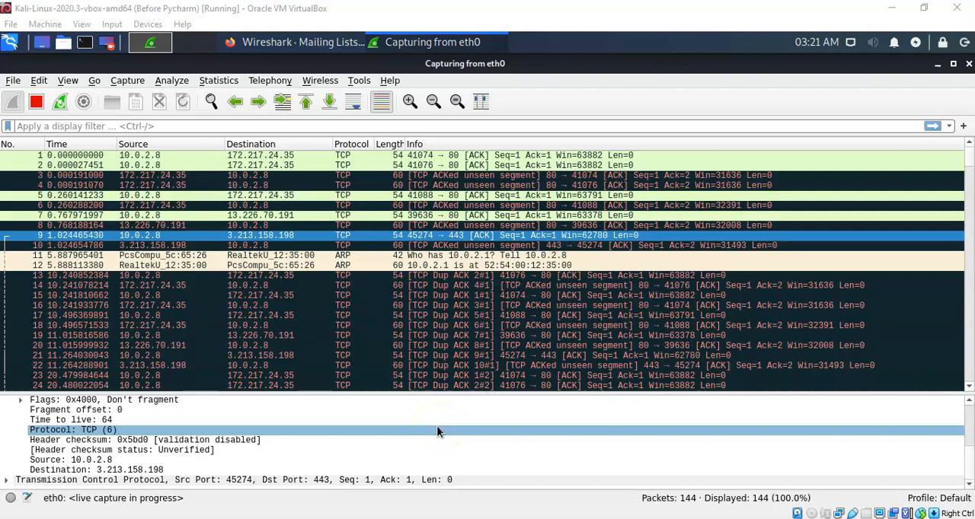